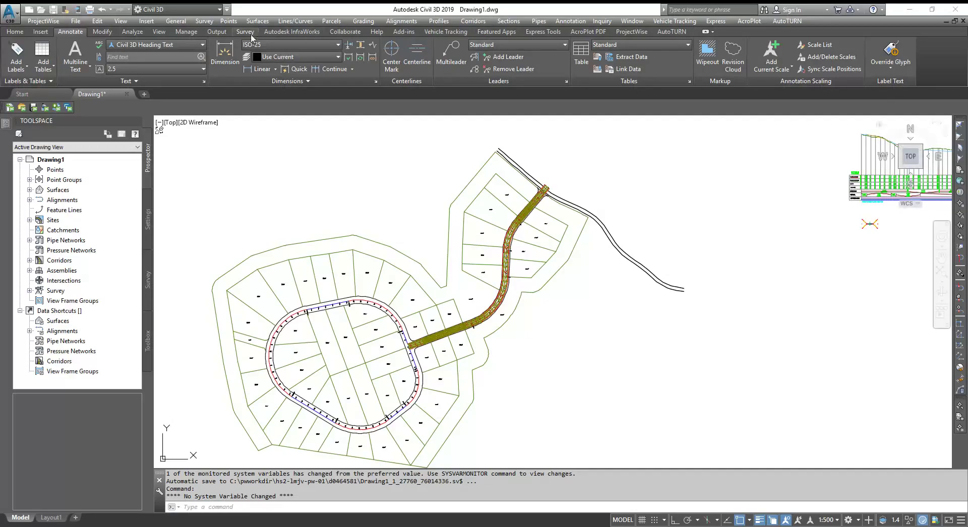
- Open the General plan production tools menu and dismiss it without running a command
click(176, 21)
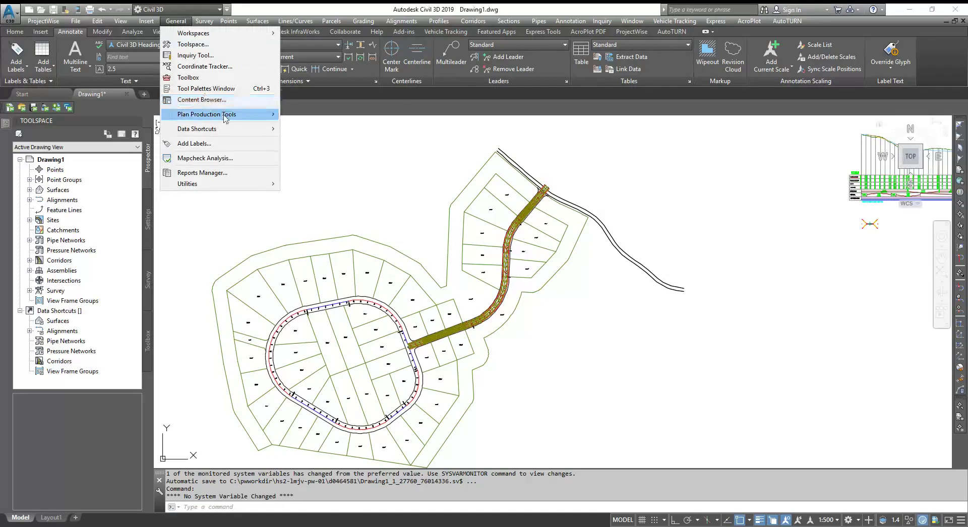
mouse_move(226, 119)
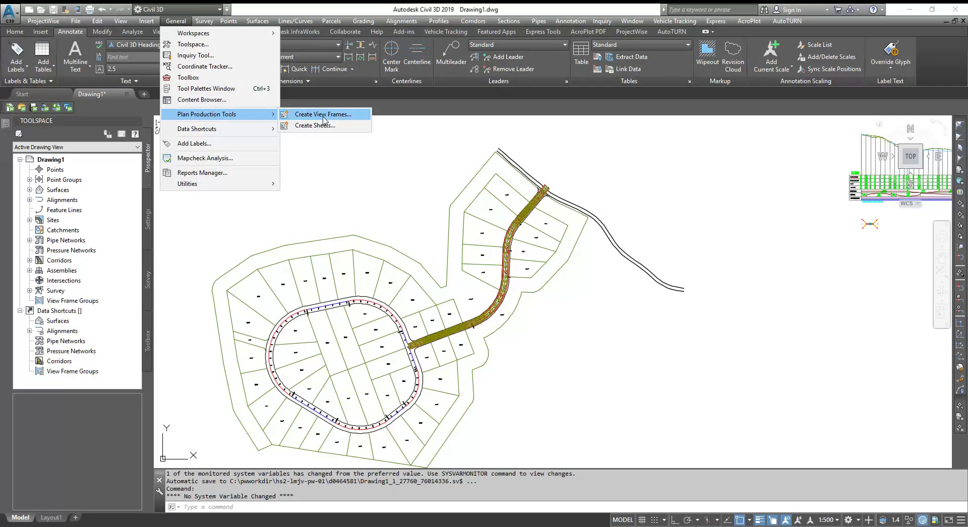
click(546, 340)
- Zoom in on the start of the First Street corridor, then back out to the whole site
scroll(430, 356, up, 5)
scroll(386, 344, up, 4)
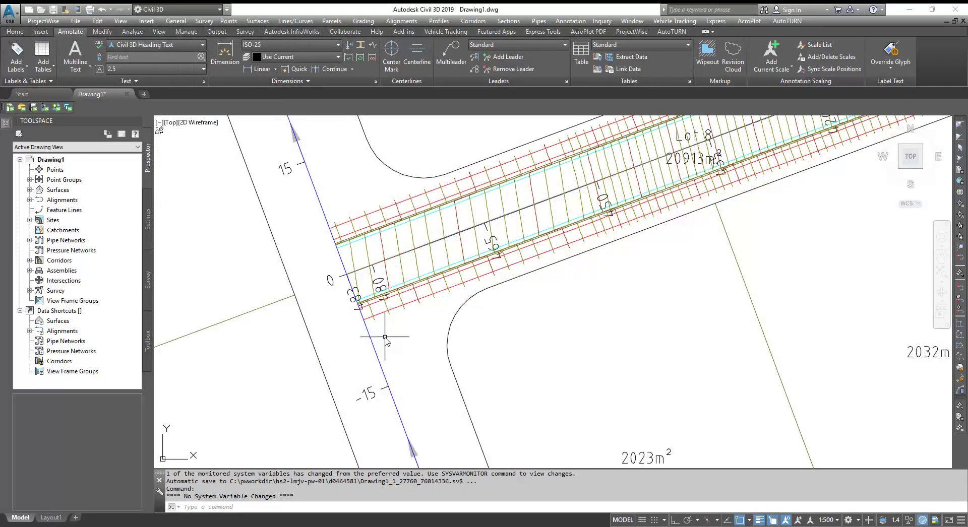
scroll(350, 407, down, 4)
scroll(351, 408, down, 3)
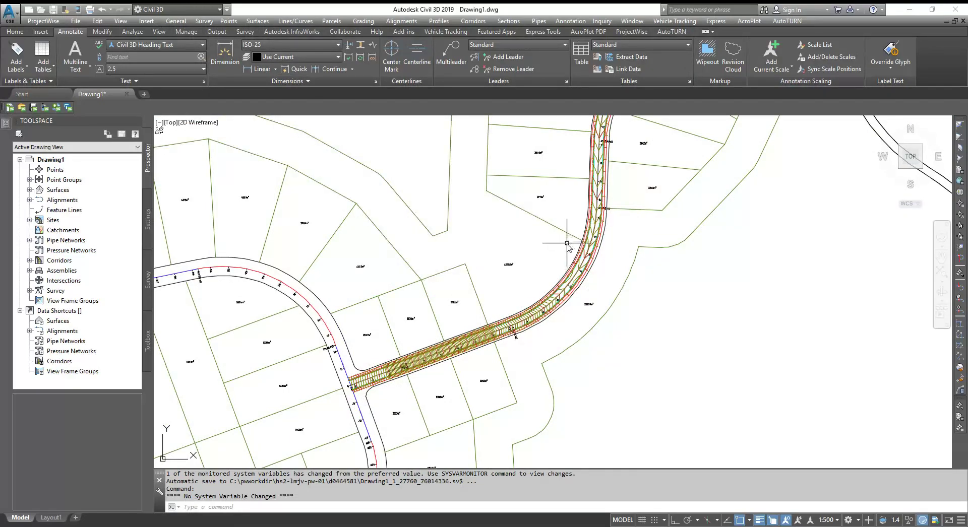
scroll(529, 315, down, 3)
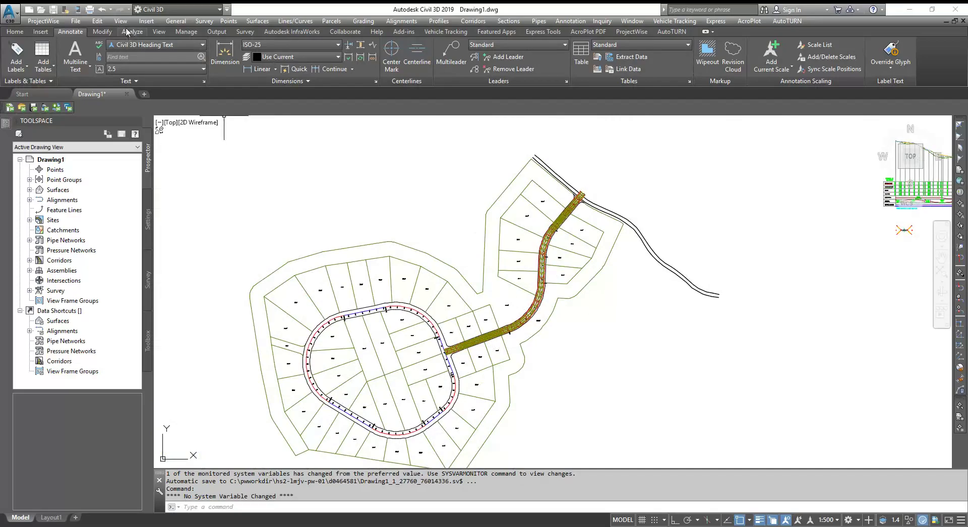
- Start Create View Frames with First Street as the alignment
click(180, 23)
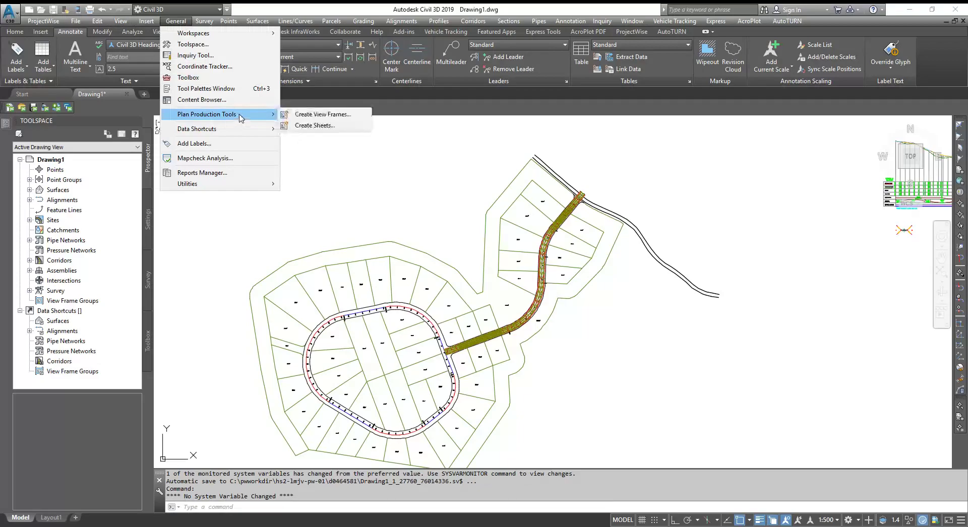
click(331, 116)
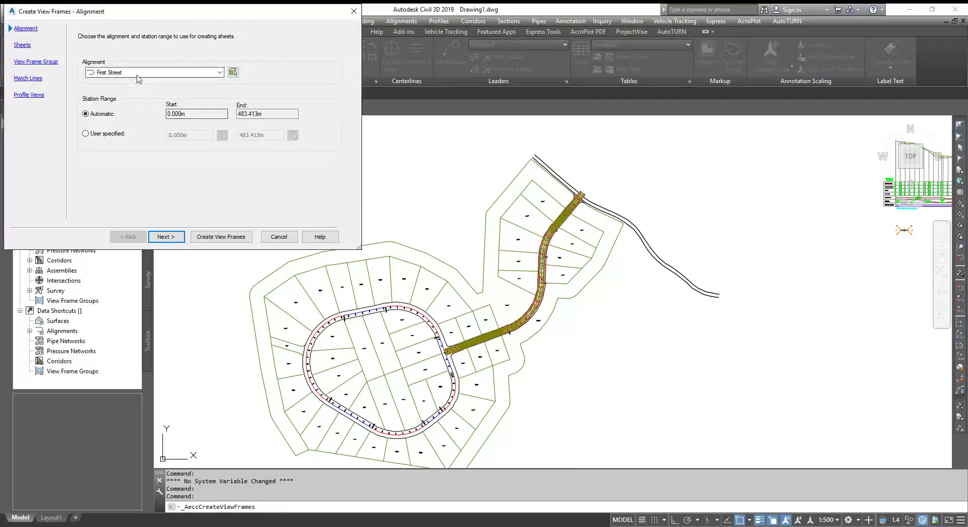
click(138, 73)
click(139, 81)
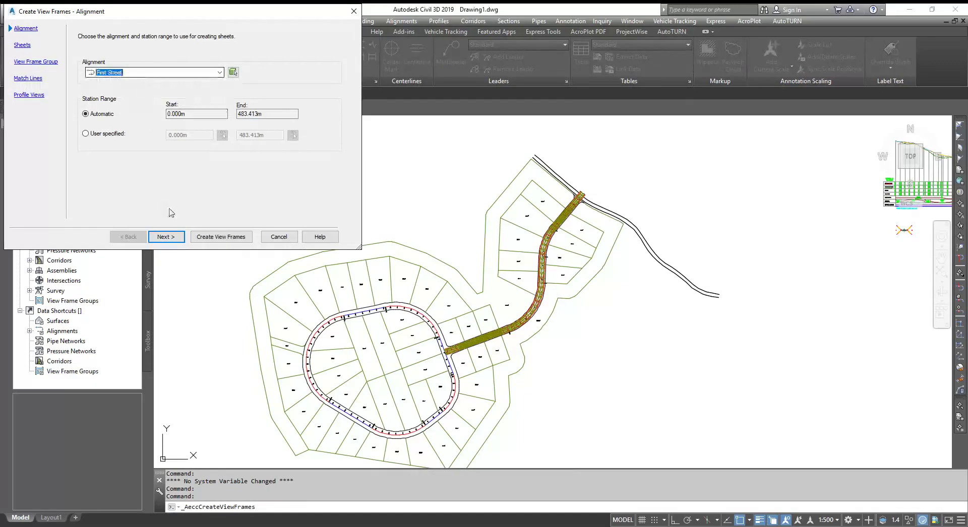
click(167, 237)
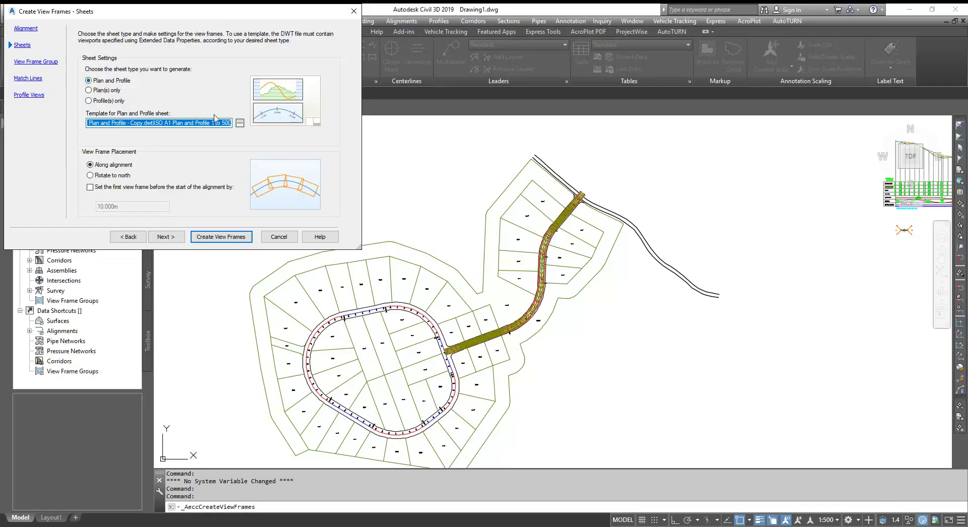
- Choose the ISO A1 Plan and Profile 1 to 500 sheet layout template
click(239, 123)
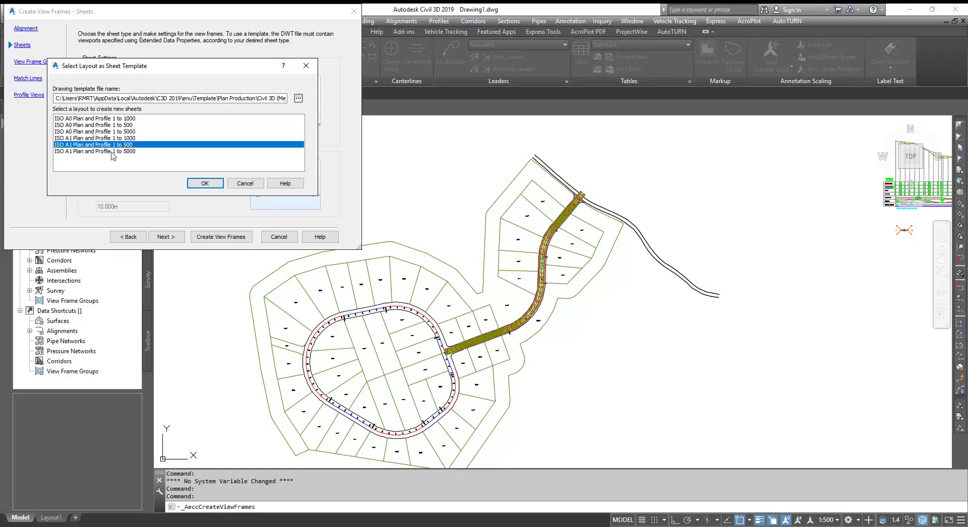
click(202, 185)
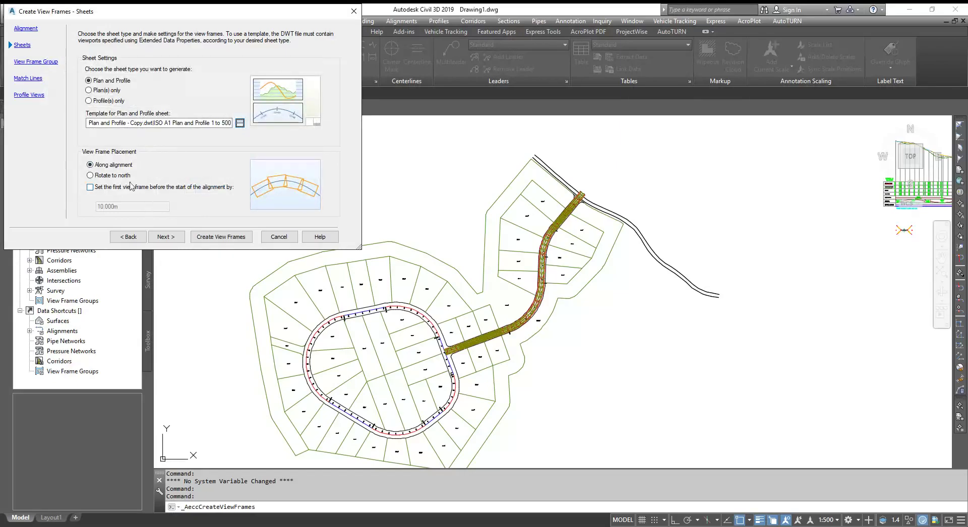
click(164, 237)
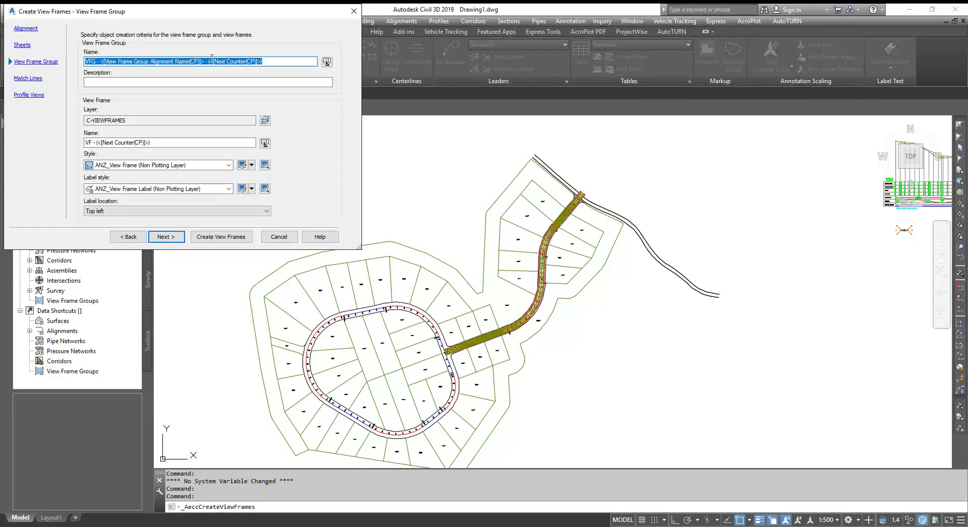
- Keep the existing view frame style and continue to the match line settings
click(171, 165)
click(162, 166)
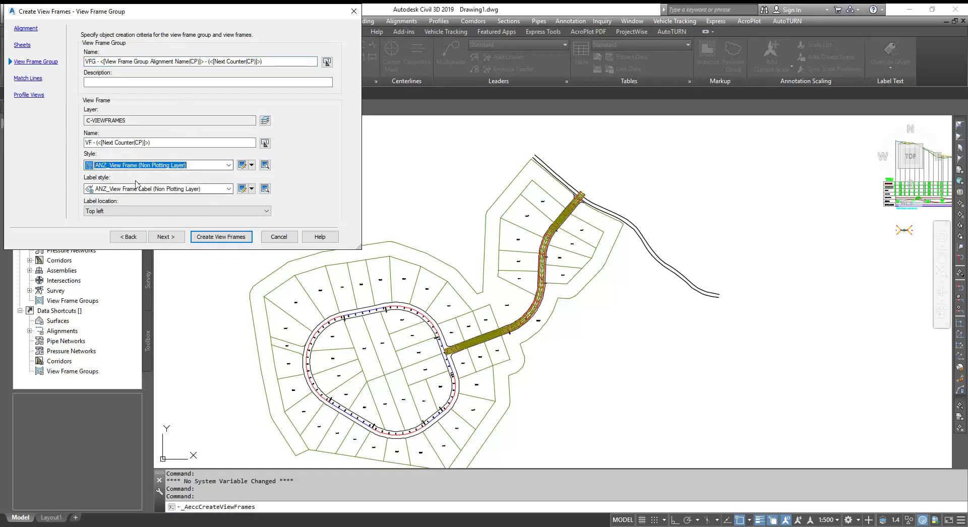
click(167, 237)
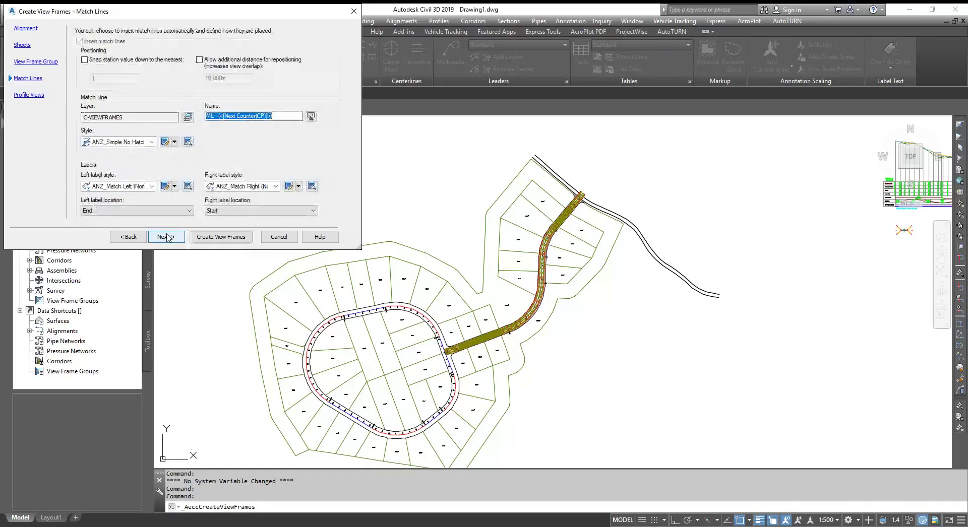
- Snap match line stations down to the nearest 250, then advance to the Profile Views page
click(112, 60)
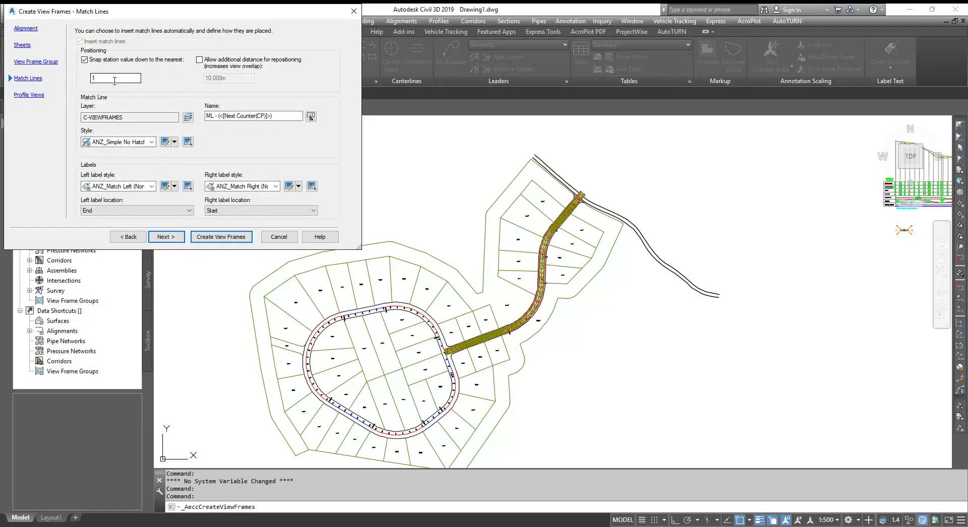
drag(108, 78, 86, 83)
text(250)
click(165, 237)
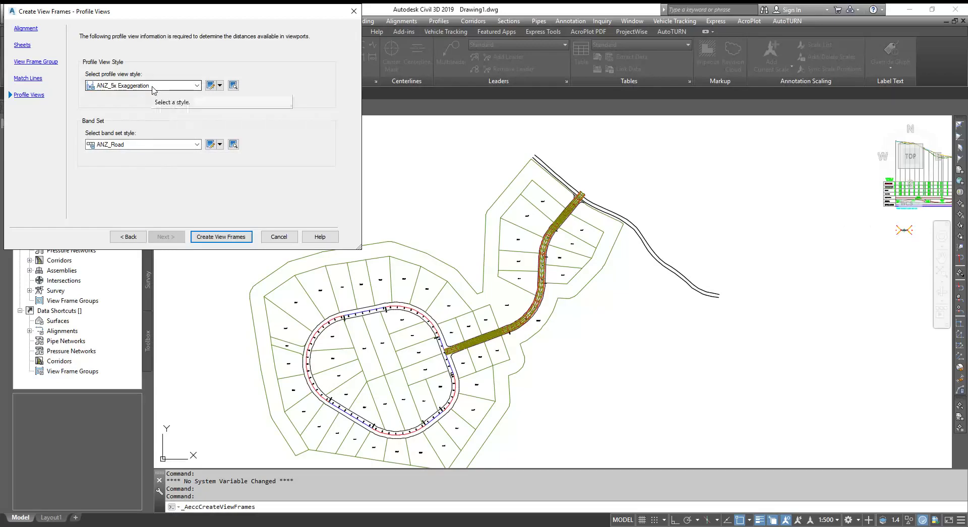
- Create the view frames and zoom to inspect the cyan outlines along First Street
click(224, 237)
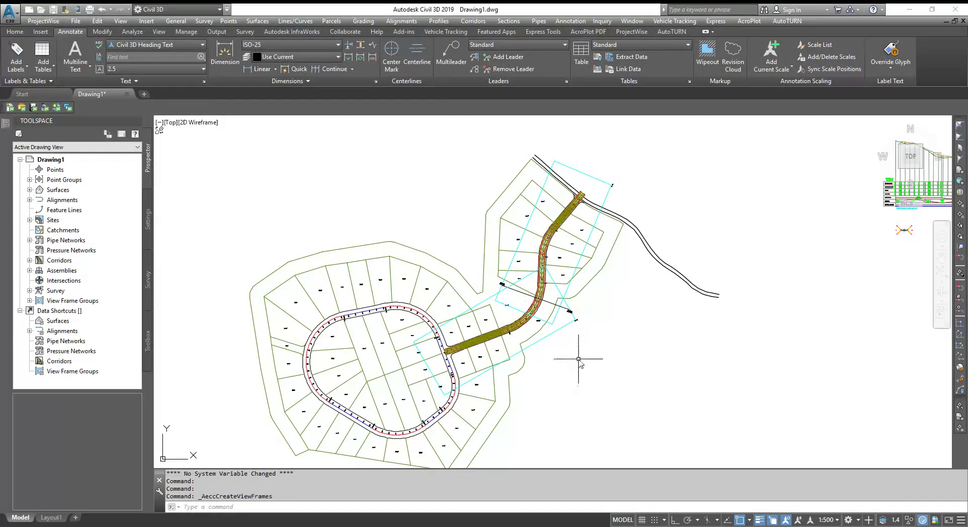
scroll(580, 334, up, 2)
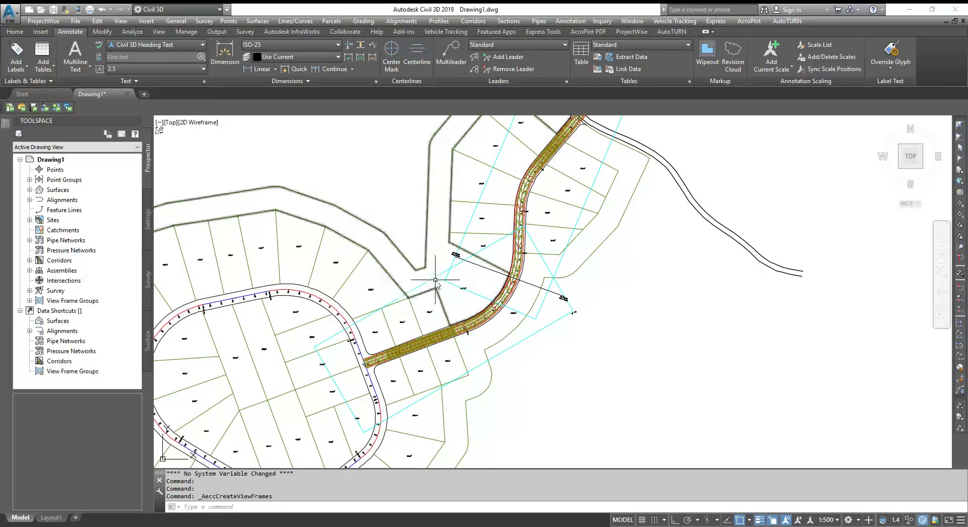
scroll(412, 256, down, 2)
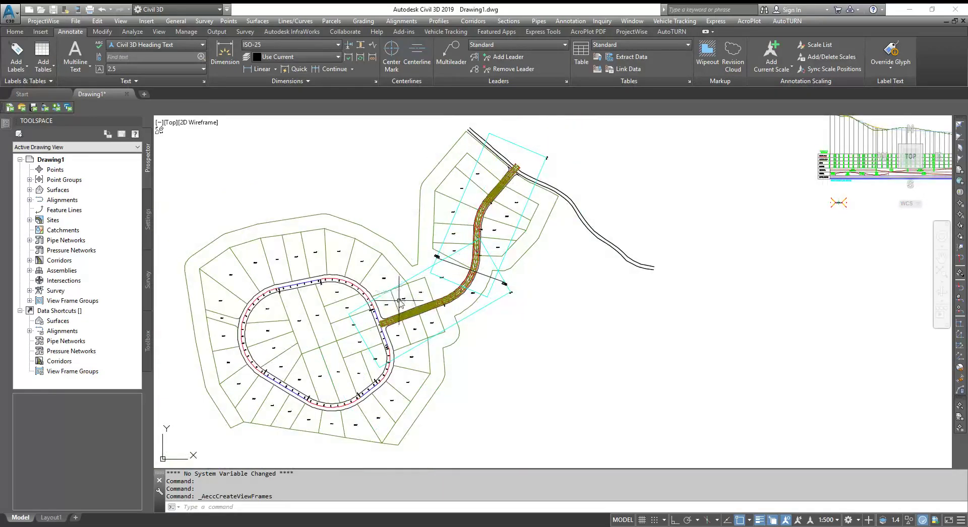
- Start Create Sheets with all layouts placed in the current drawing
click(176, 21)
mouse_move(225, 116)
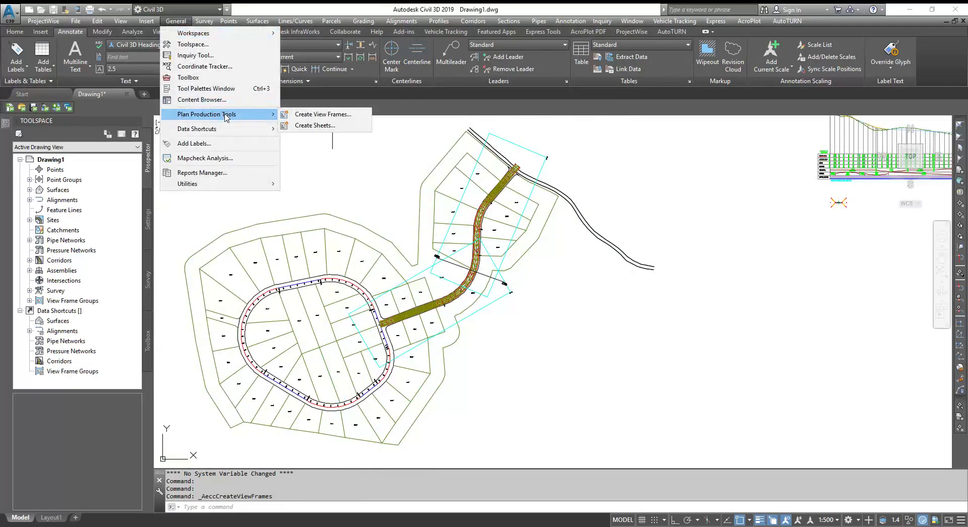
click(321, 125)
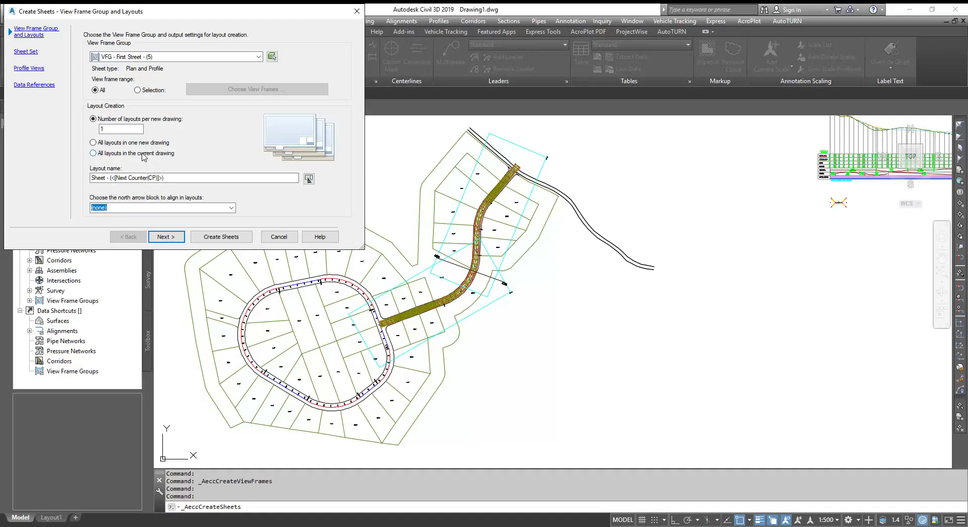
click(94, 153)
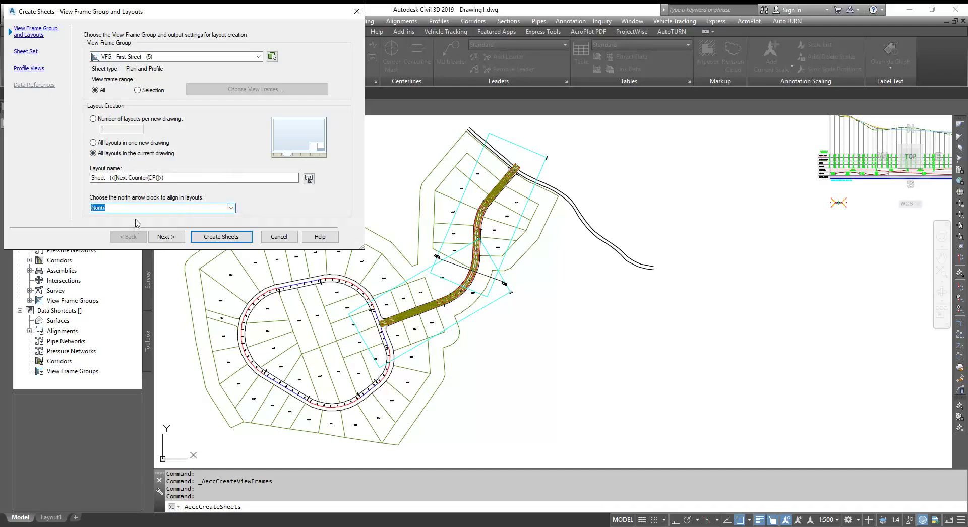
click(164, 237)
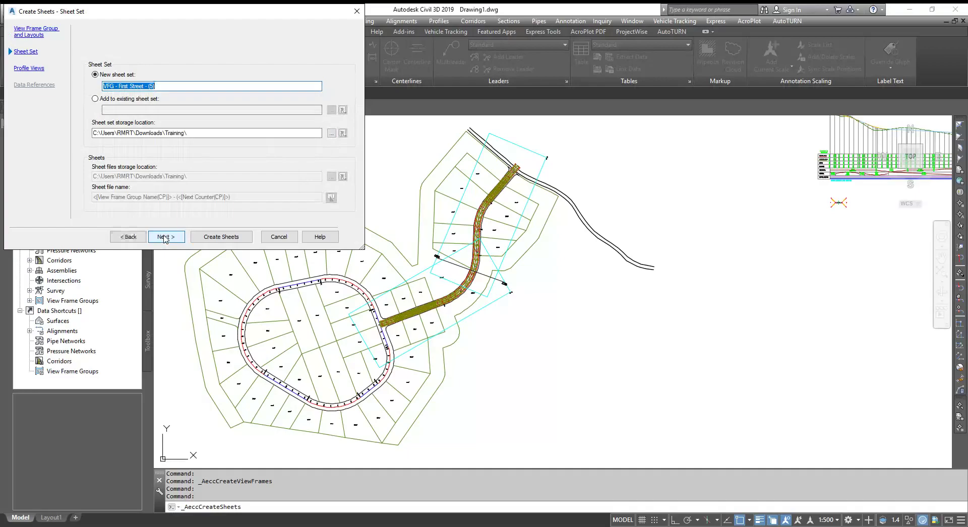
click(164, 237)
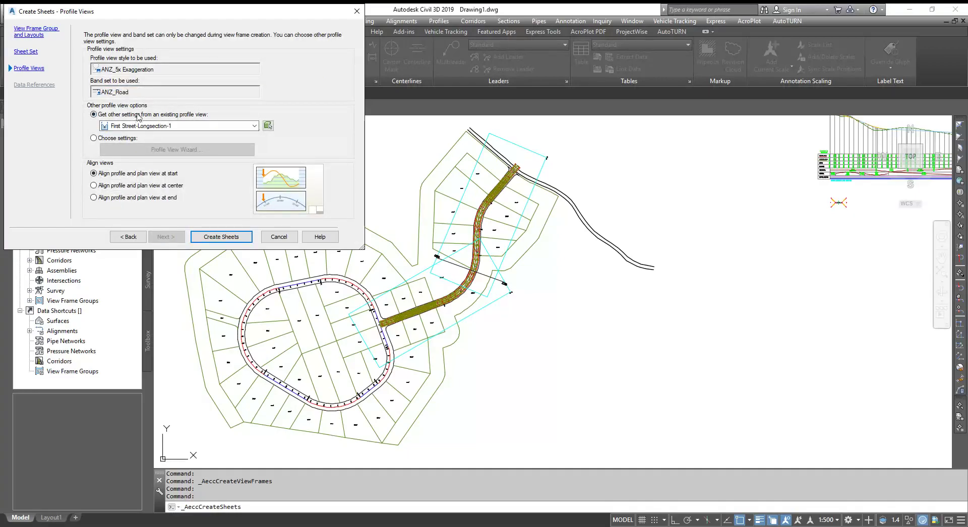
- In the Profile View Wizard, set the ANZ_NS band's Profile1 and Profile2 to EG - Surface (1)
click(115, 140)
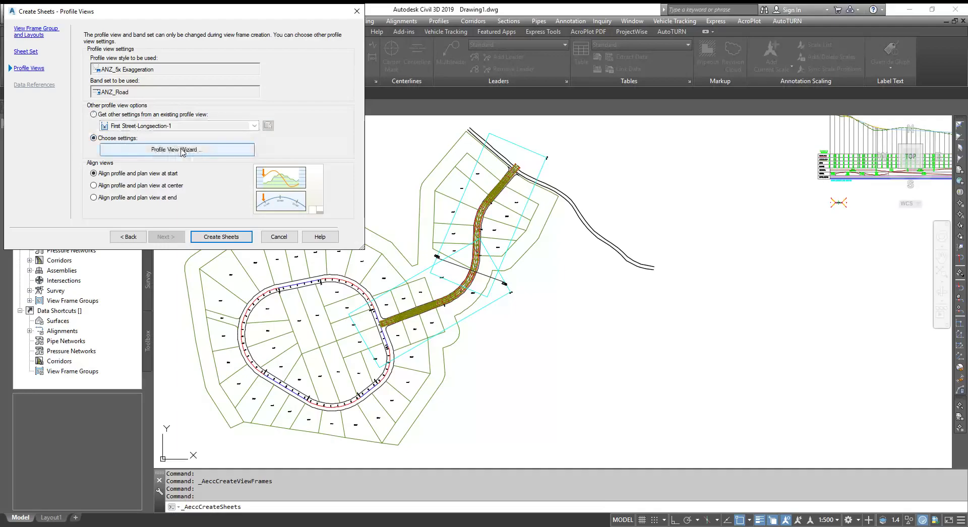
click(179, 150)
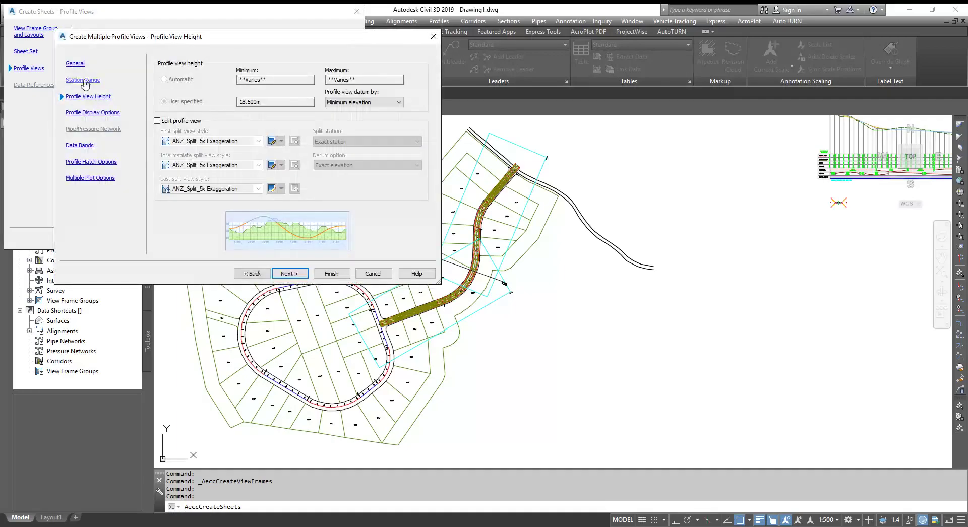
click(75, 64)
click(83, 81)
click(87, 146)
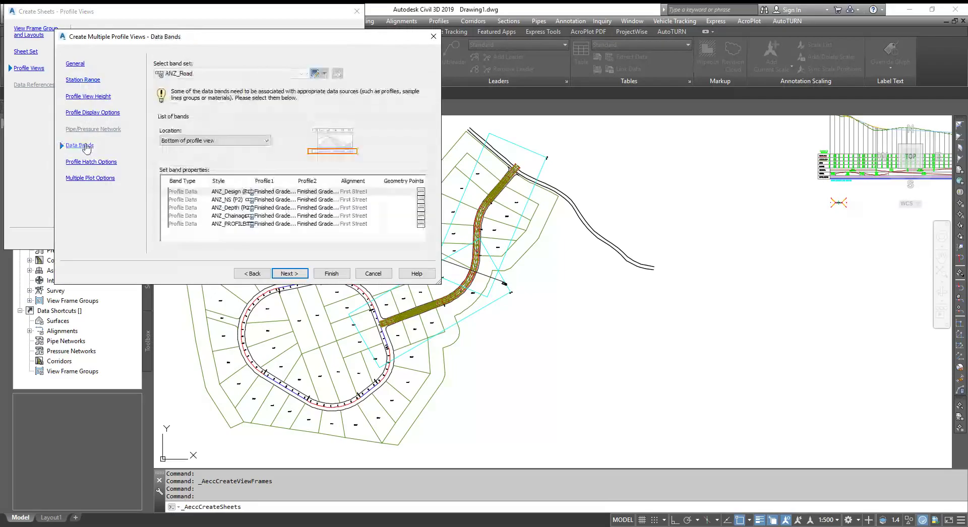
click(281, 201)
click(281, 201)
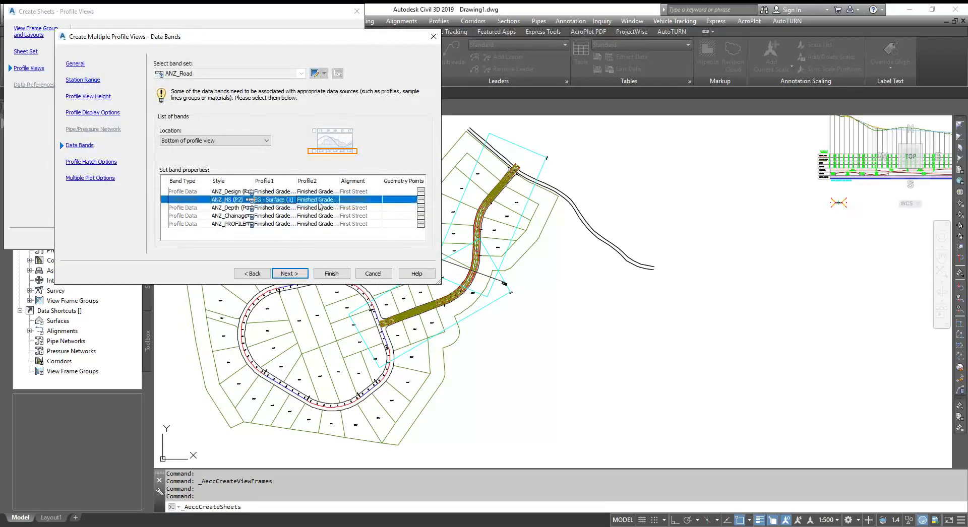
click(321, 202)
click(319, 211)
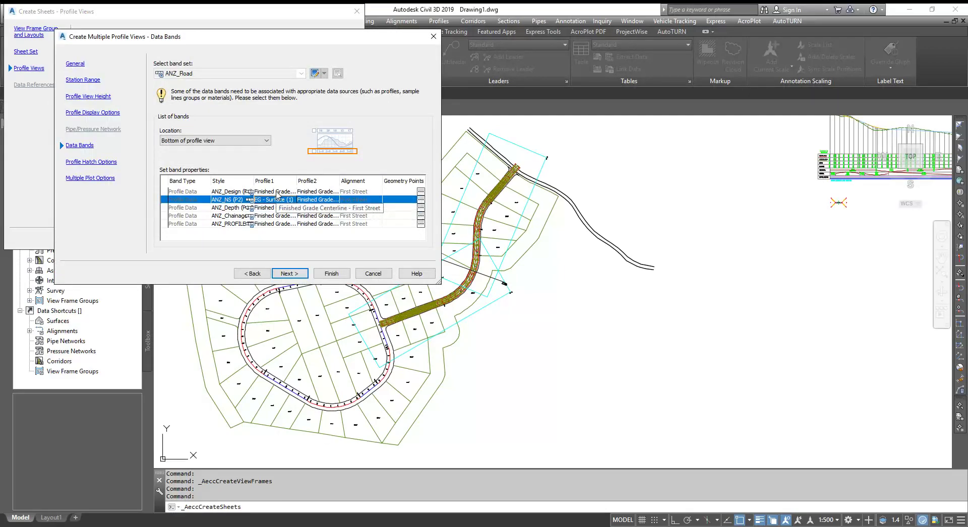
click(314, 199)
click(308, 220)
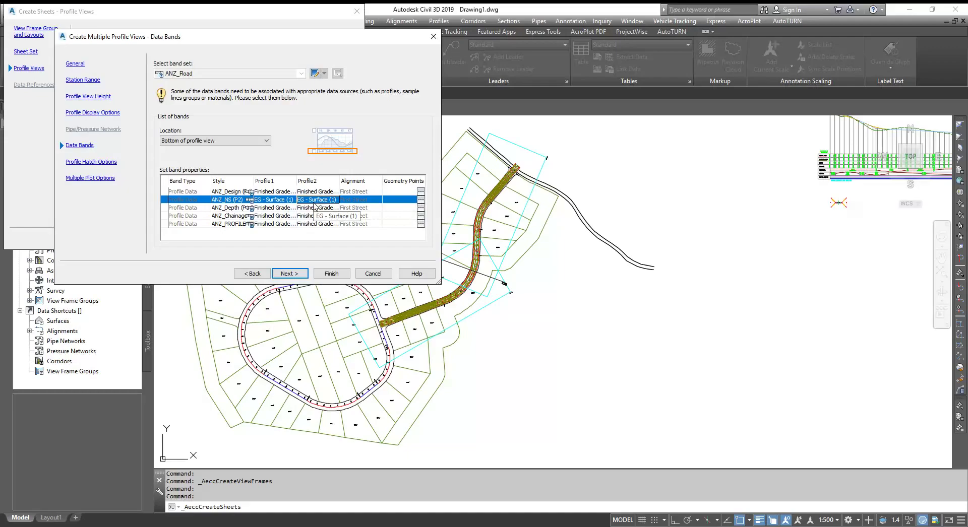
- Finish the profile view settings, generate the sheets and accept saving the drawing
click(104, 163)
click(101, 179)
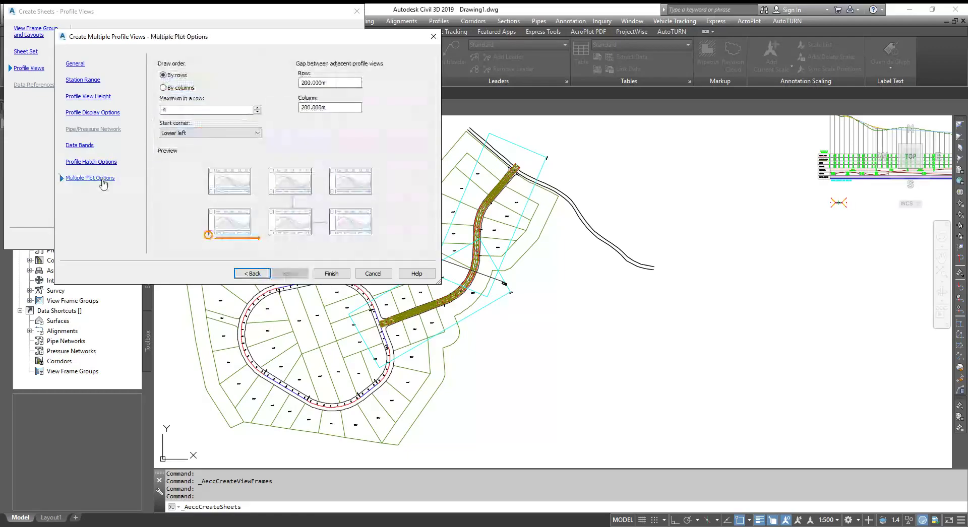
click(331, 275)
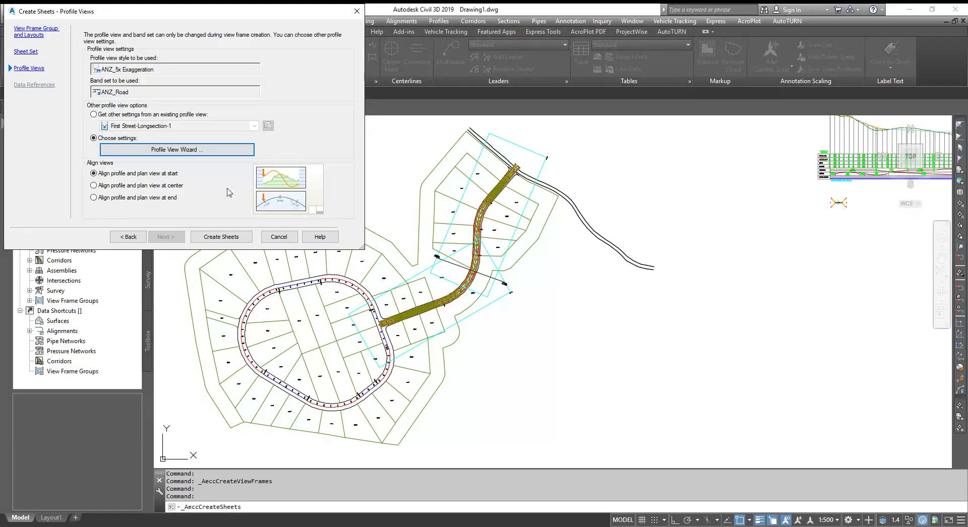
click(222, 241)
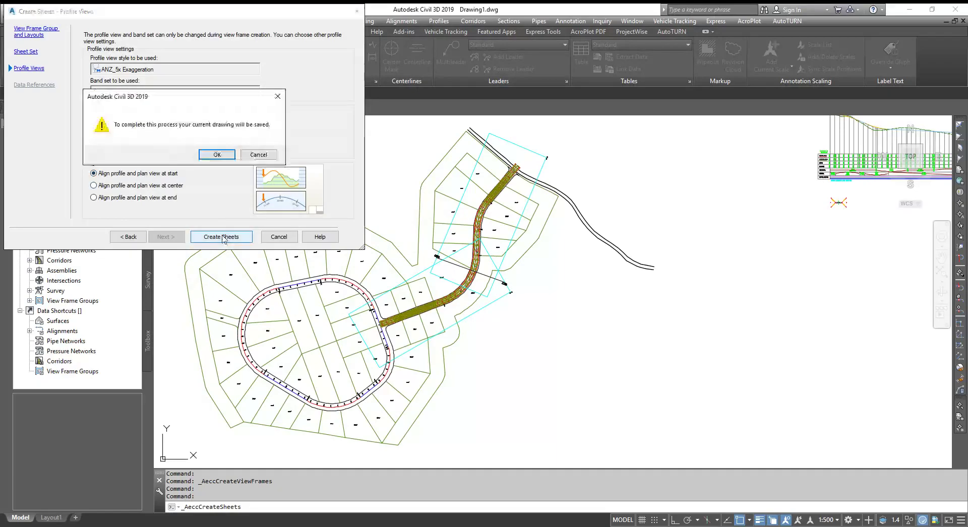
click(217, 155)
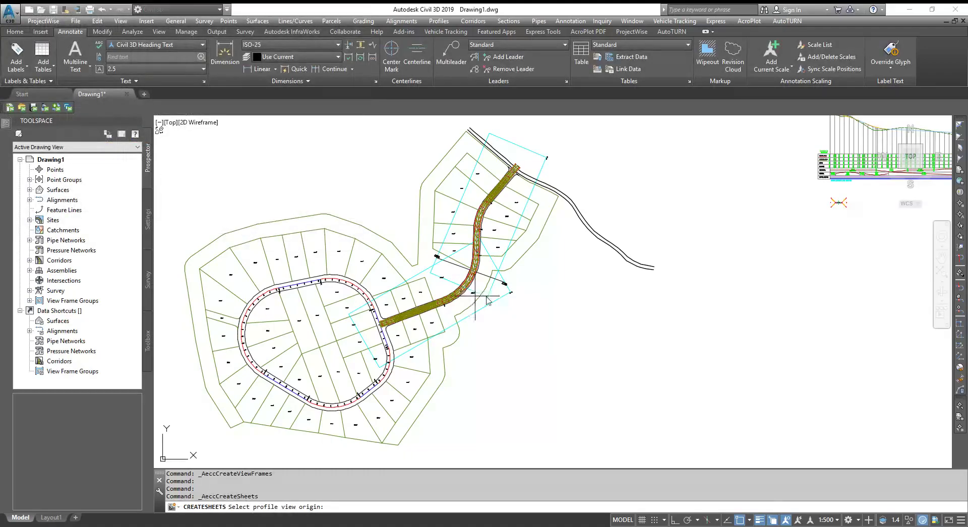
- Place the profile view origin in empty model space and regenerate the drawing with REA
scroll(428, 299, down, 2)
scroll(428, 299, down, 3)
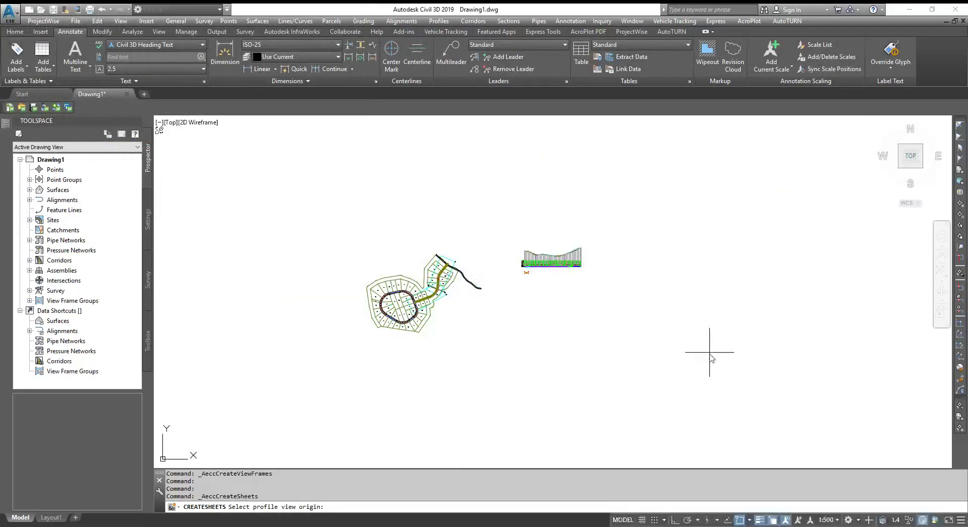
click(741, 303)
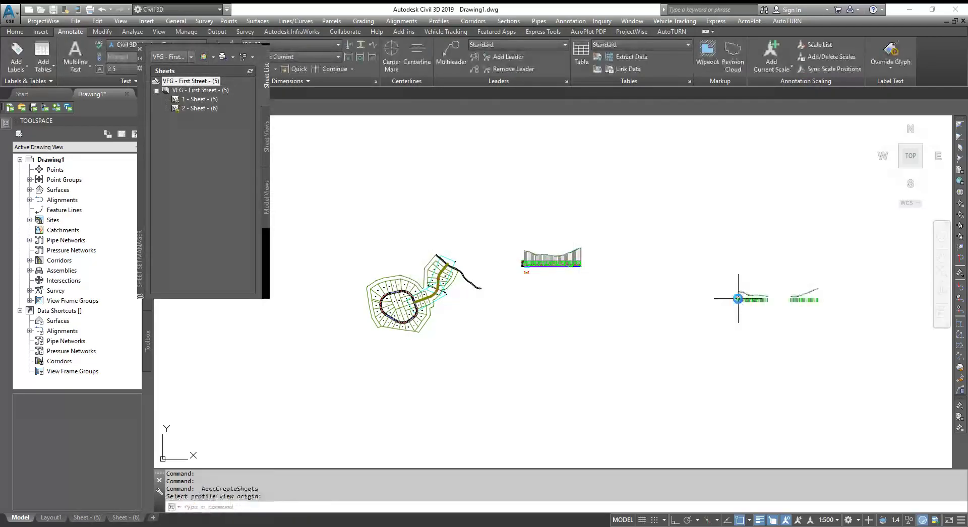
scroll(802, 300, up, 5)
scroll(613, 297, up, 5)
scroll(625, 252, down, 5)
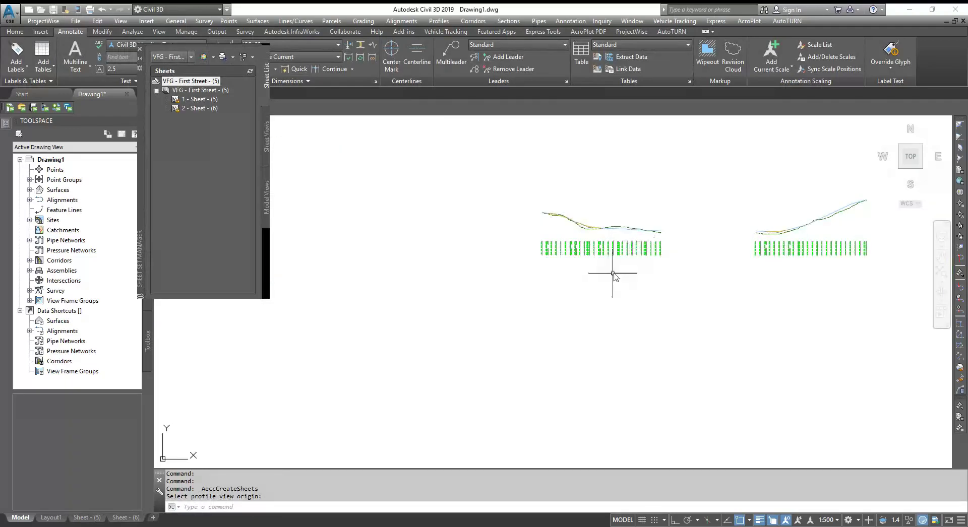
text(rea)
key(Return)
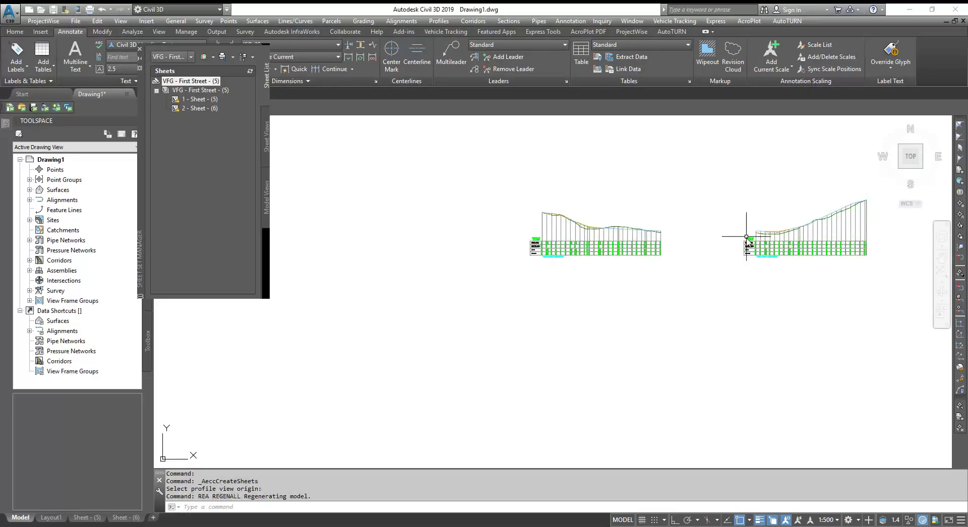
- Open the Sheet - (5) layout showing the First Street plan and profile
scroll(666, 273, up, 8)
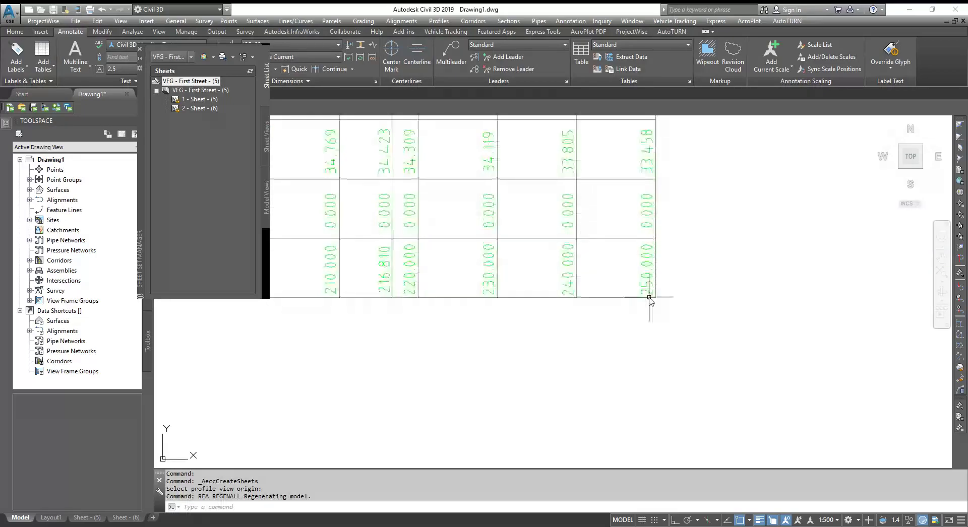
scroll(651, 305, down, 6)
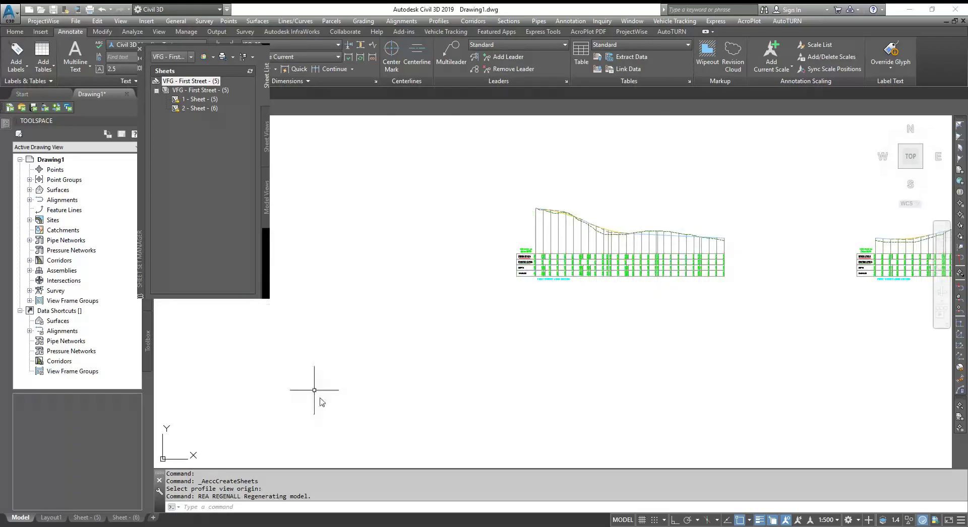
click(87, 520)
scroll(676, 239, down, 2)
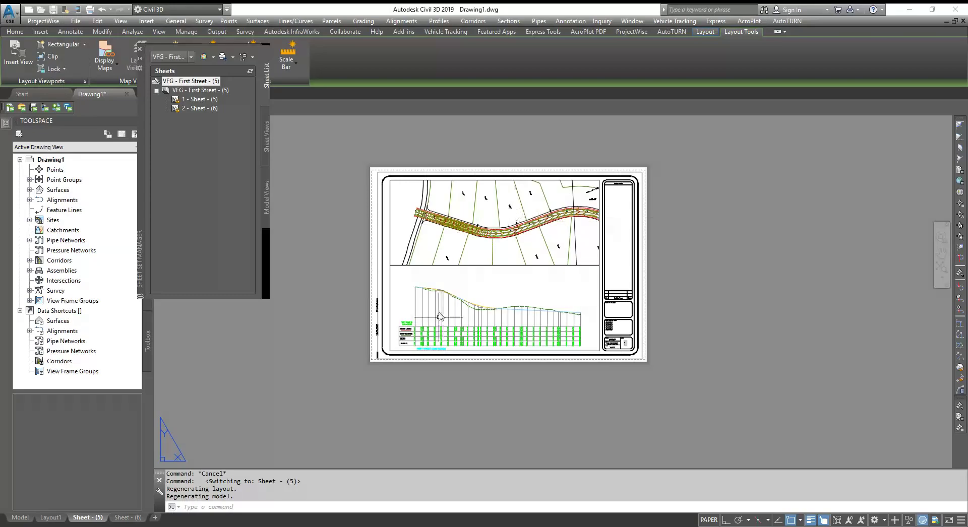
scroll(410, 348, up, 5)
scroll(411, 348, up, 3)
scroll(396, 356, down, 5)
scroll(811, 367, up, 4)
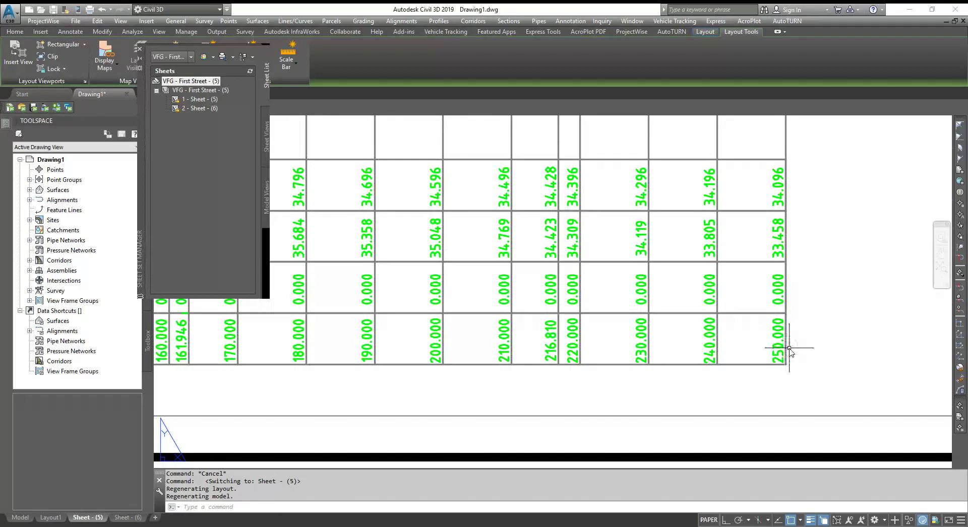
scroll(686, 342, down, 5)
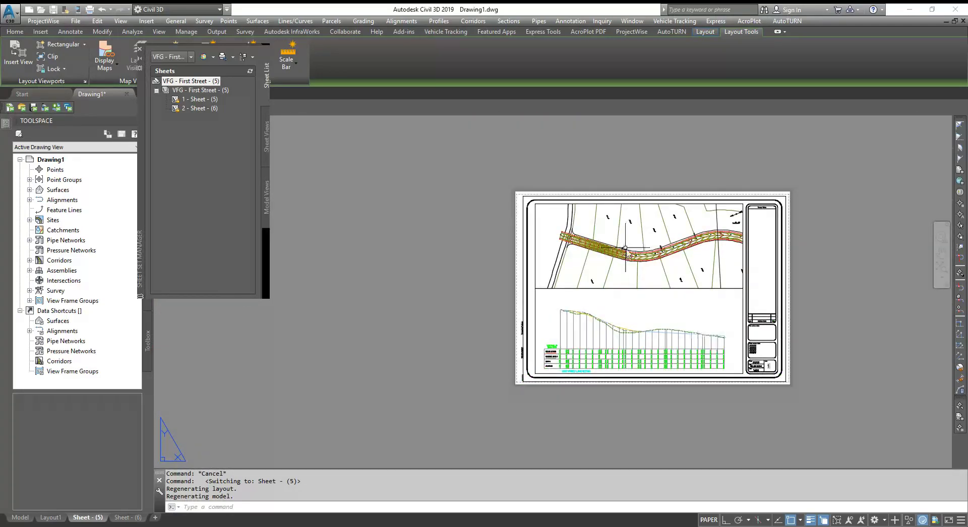
scroll(354, 262, up, 6)
scroll(354, 262, down, 6)
scroll(691, 240, up, 6)
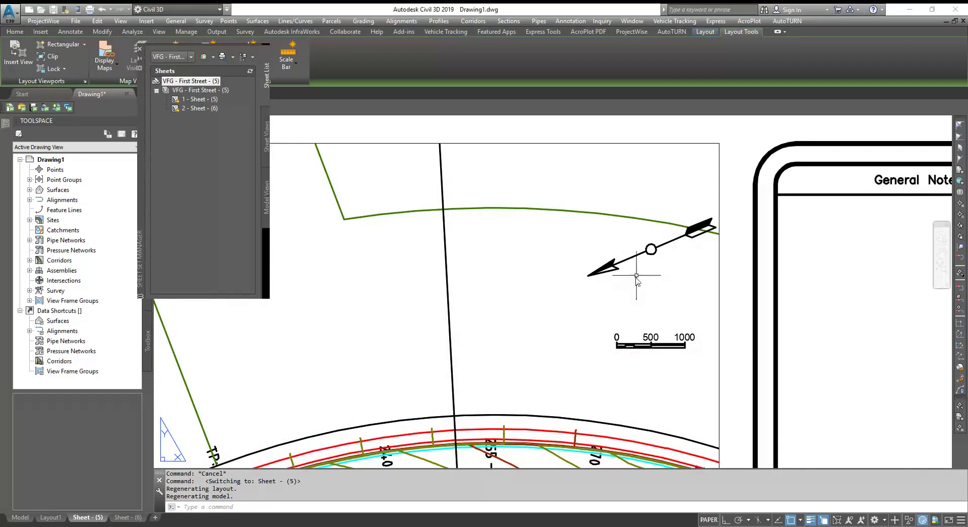
scroll(633, 248, down, 3)
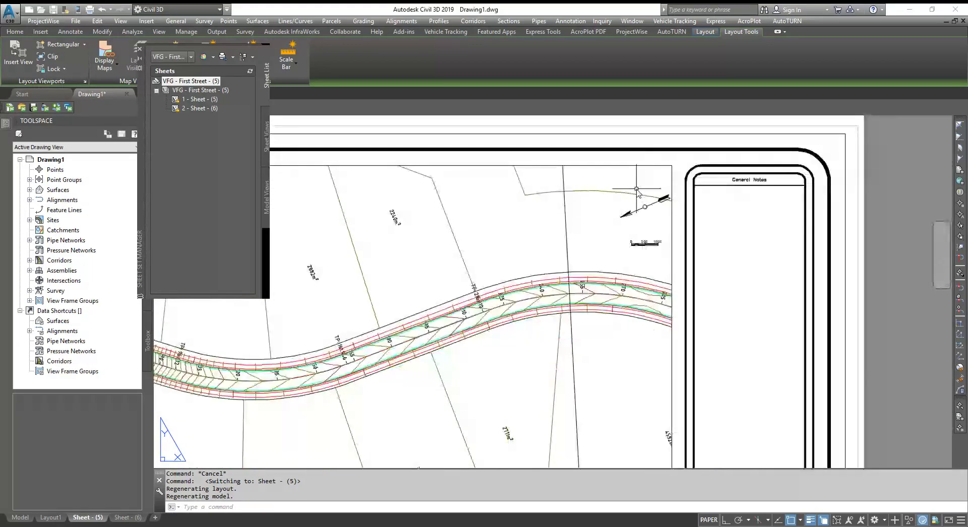
scroll(610, 211, down, 2)
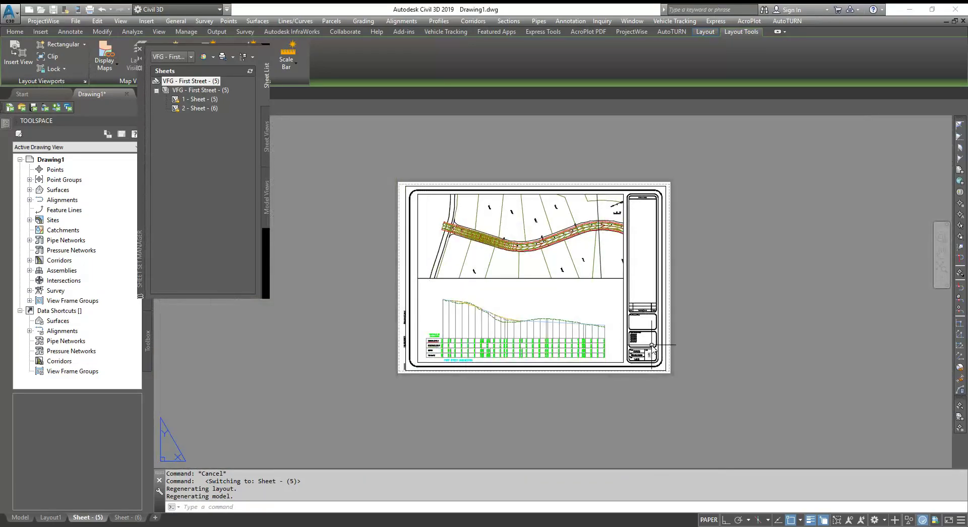
scroll(649, 346, up, 5)
scroll(594, 338, down, 2)
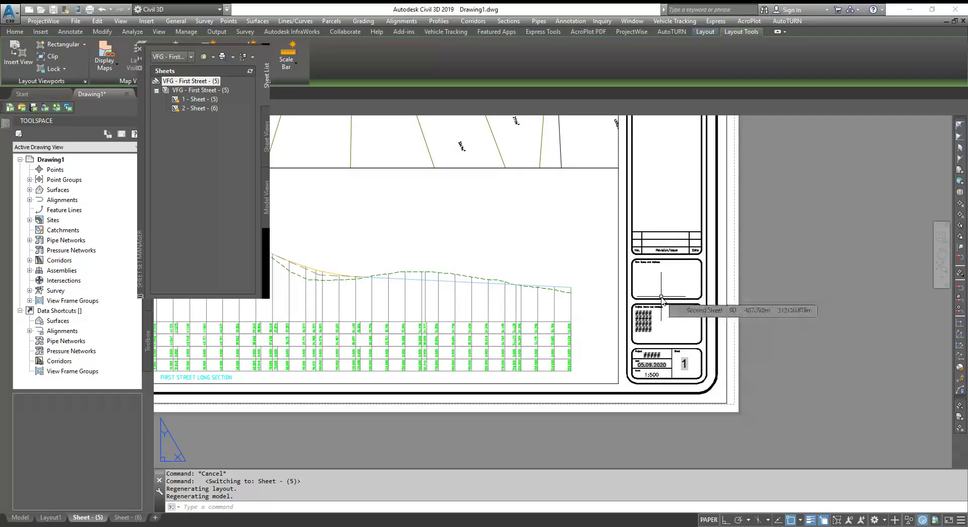
scroll(659, 386, up, 3)
scroll(659, 386, up, 2)
scroll(682, 347, up, 1)
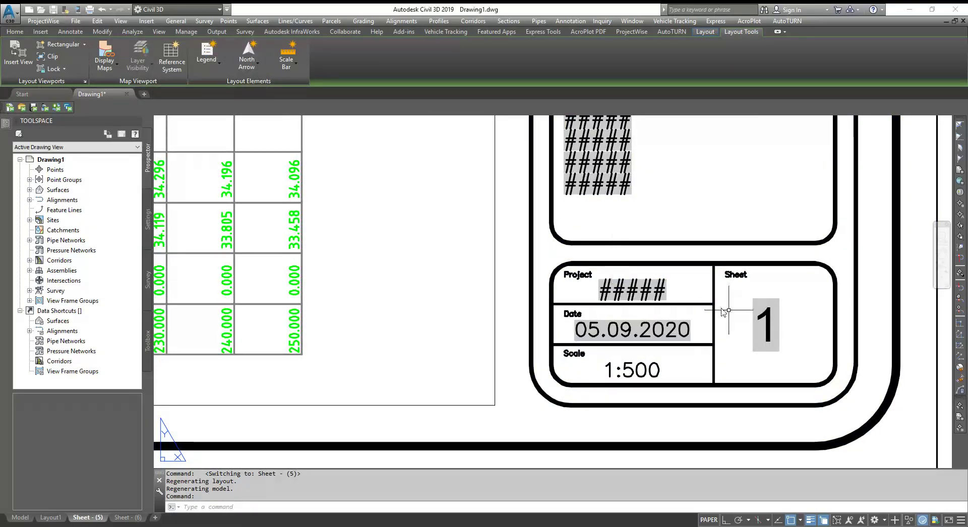
scroll(732, 323, down, 5)
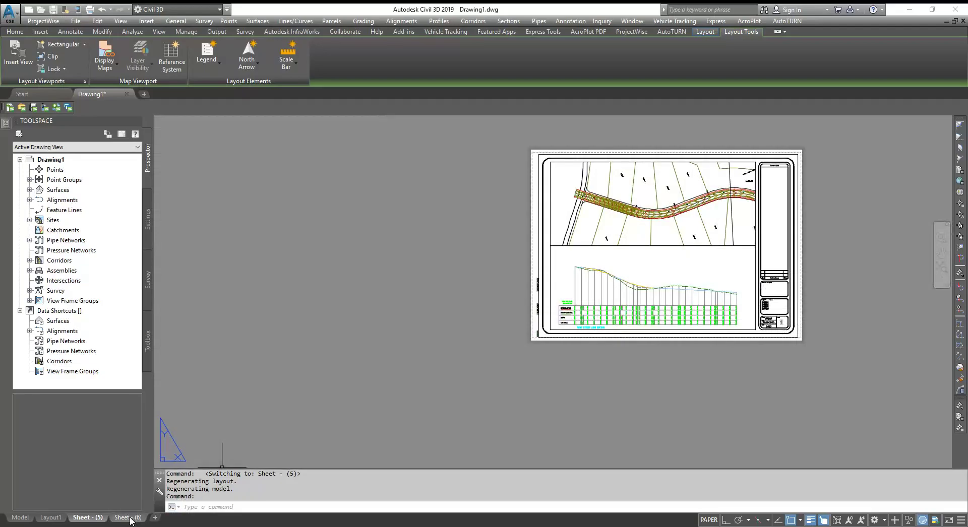
- Switch to the Sheet - (6) layout and zoom over the second stretch of First Street
click(127, 518)
scroll(244, 389, up, 6)
scroll(285, 395, down, 4)
scroll(285, 395, down, 2)
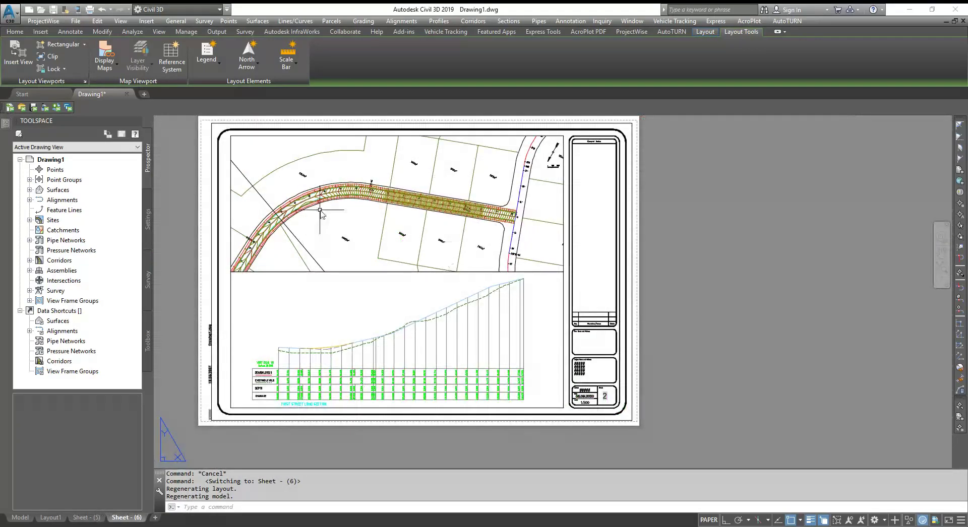